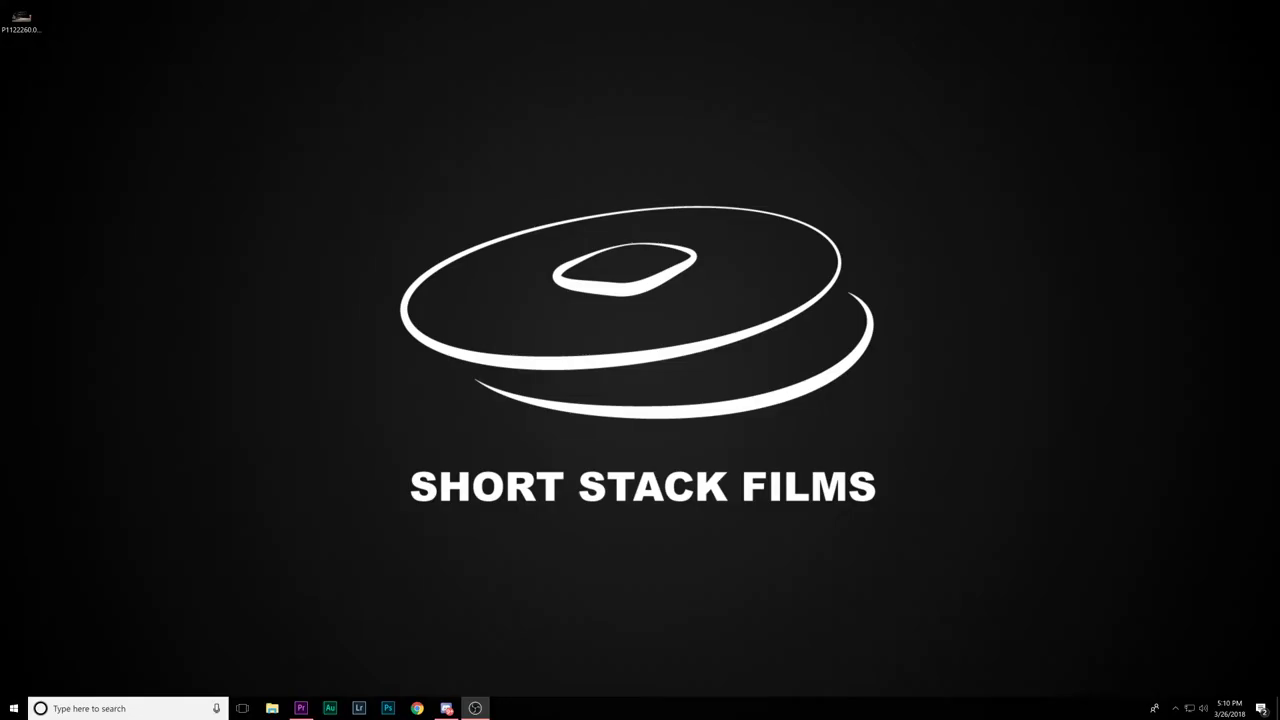
Step: Fit the sequence, scrub to the under-car shot, and turn off output on tracks V4 and V5
{"action": "left_click", "coordinate": [299, 708]}
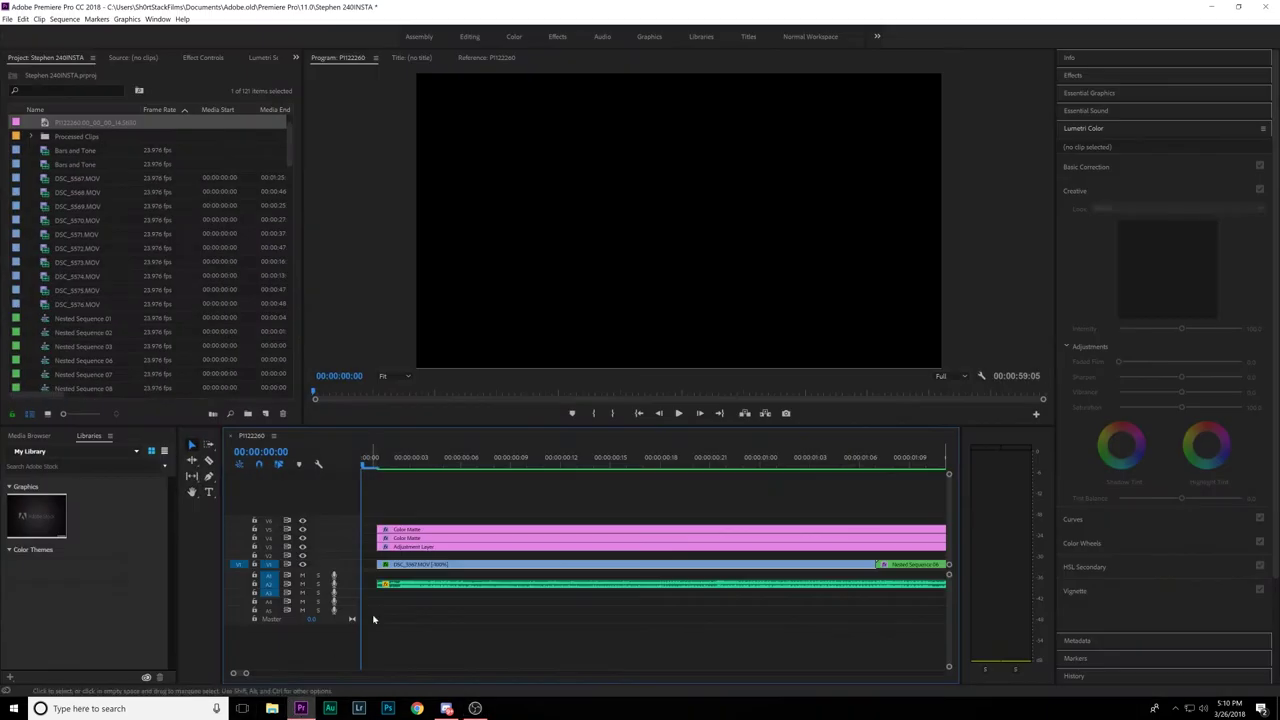
{"action": "key", "text": "backslash"}
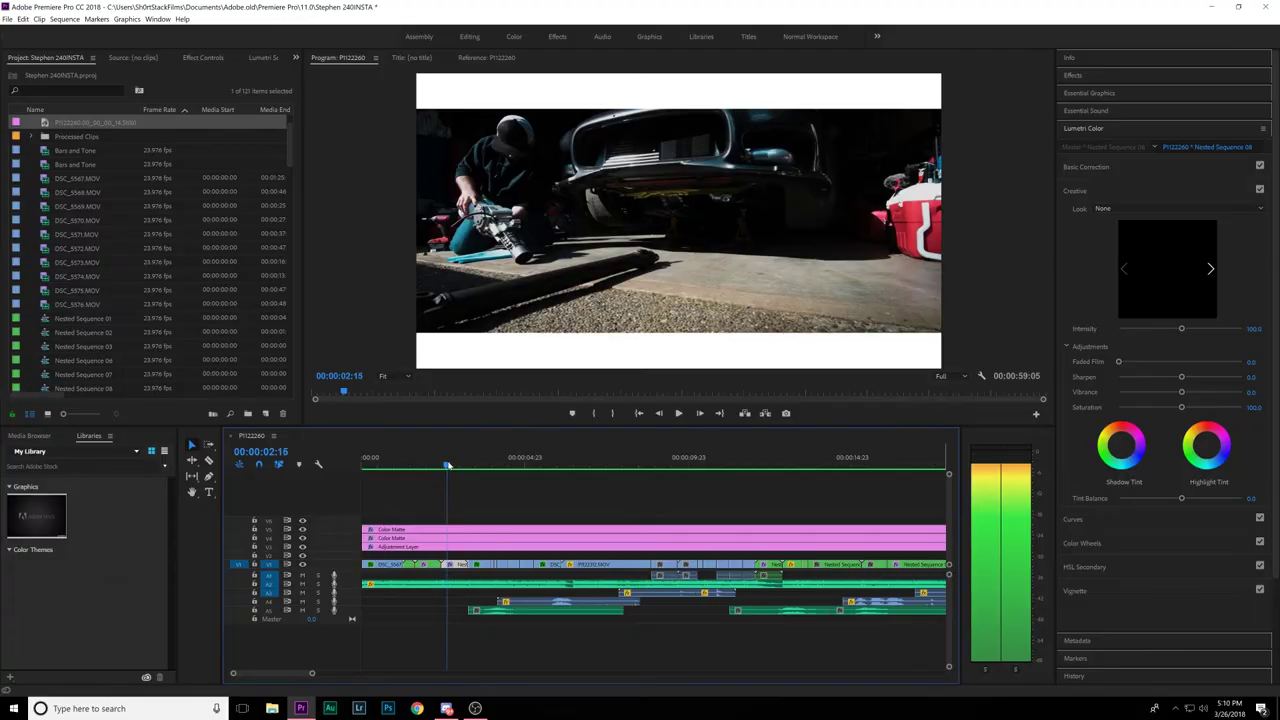
{"action": "left_click_drag", "start_coordinate": [447, 465], "coordinate": [647, 457]}
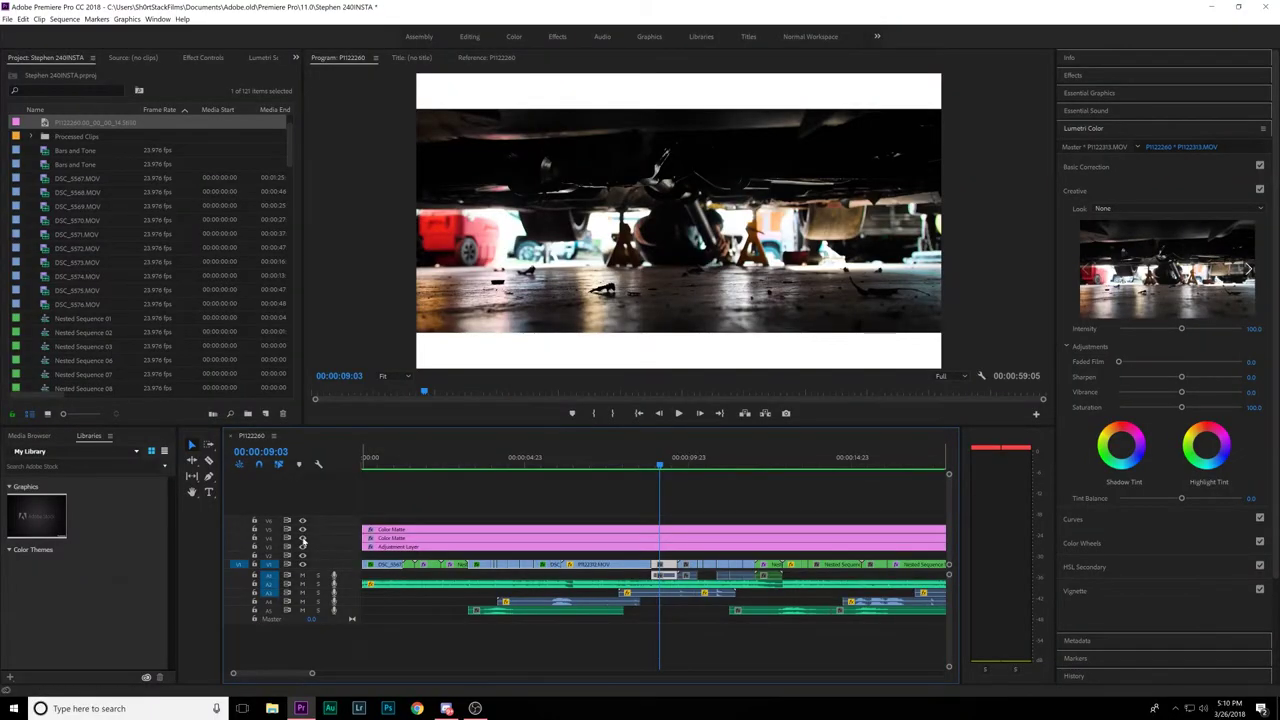
{"action": "left_click", "coordinate": [303, 537]}
{"action": "left_click", "coordinate": [303, 529]}
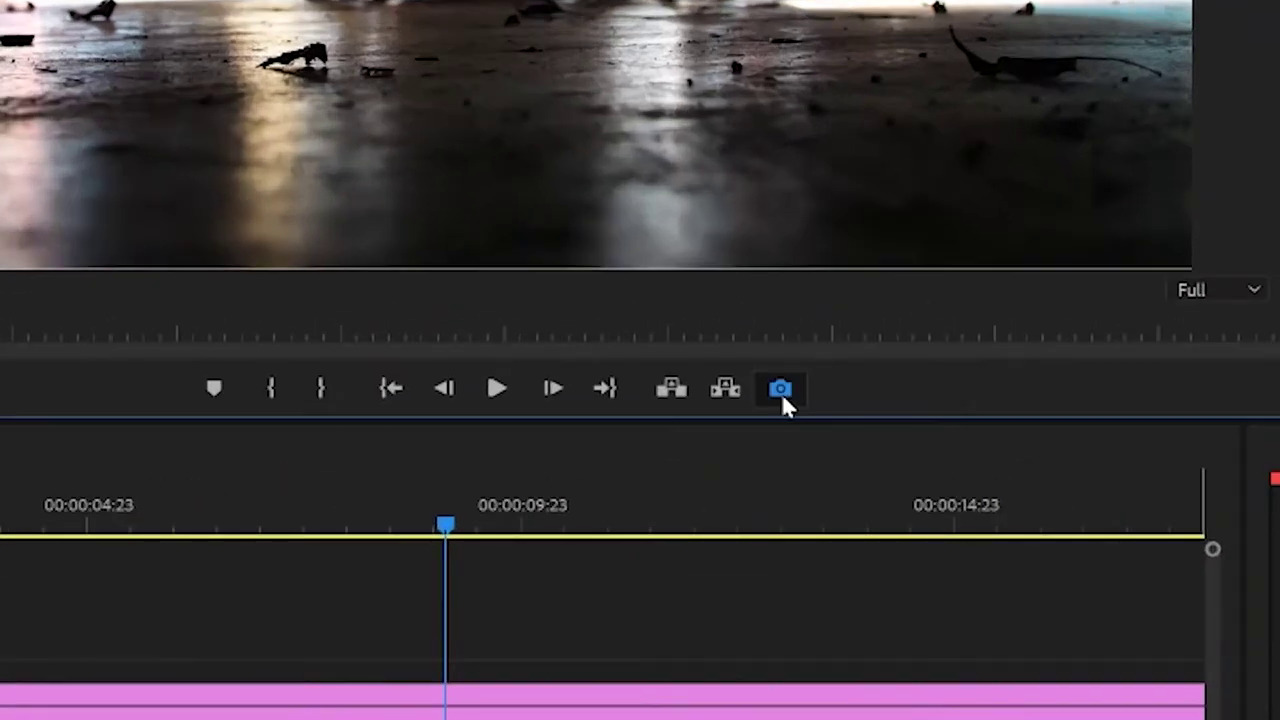
Step: Export the current under-car frame as a JPEG still imported into the project
{"action": "left_click", "coordinate": [999, 341]}
{"action": "left_click", "coordinate": [477, 476]}
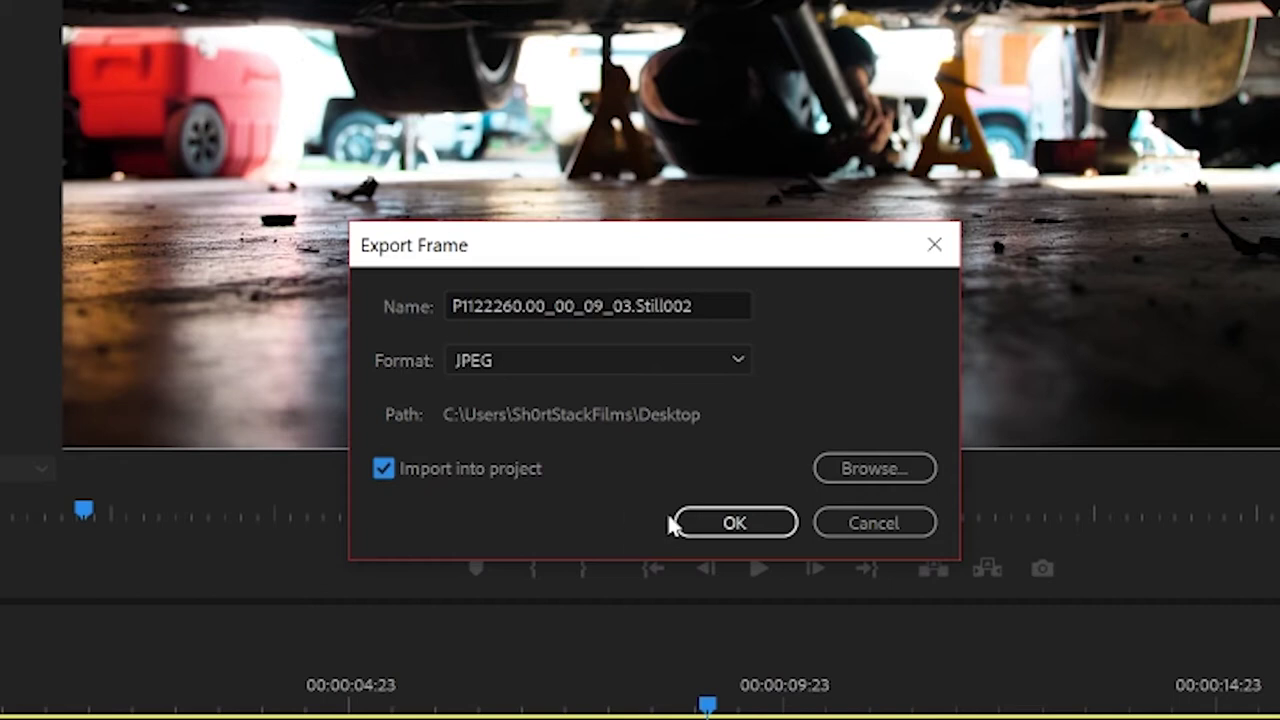
{"action": "left_click", "coordinate": [736, 524]}
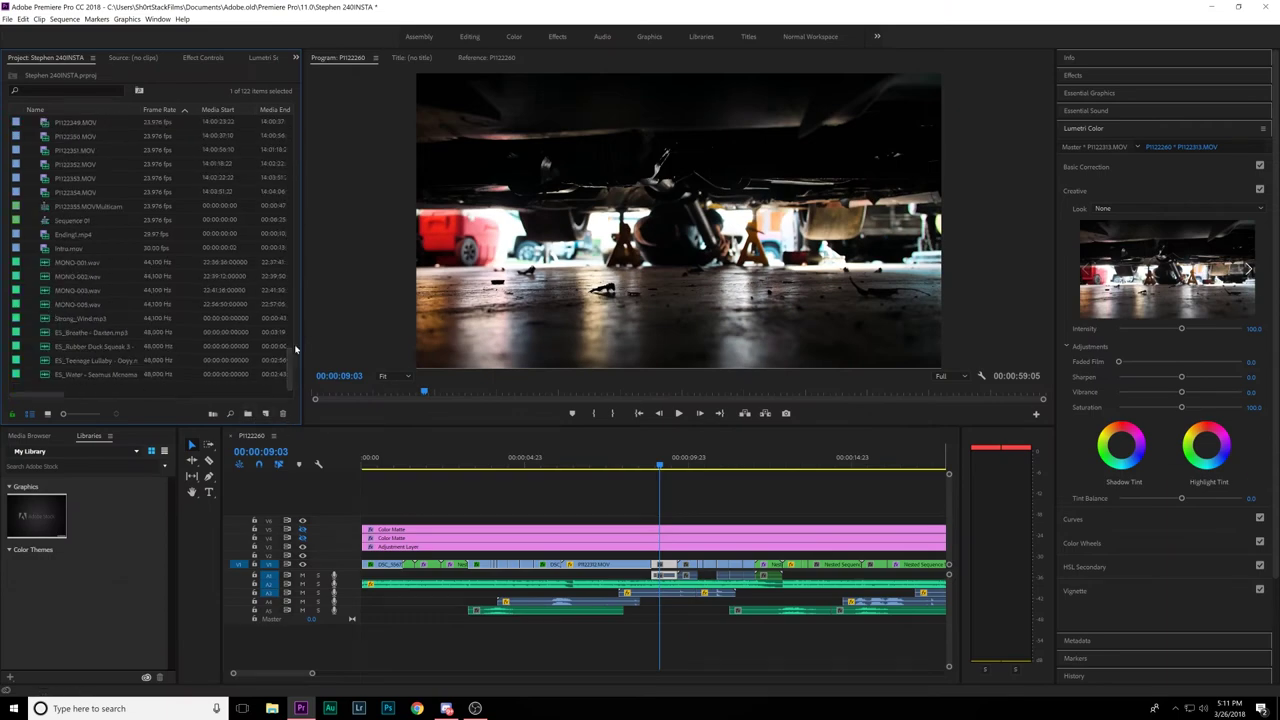
Step: Place the exported still on V6 at 00:00 and zoom out to the whole sequence
{"action": "left_click_drag", "start_coordinate": [296, 349], "coordinate": [293, 108]}
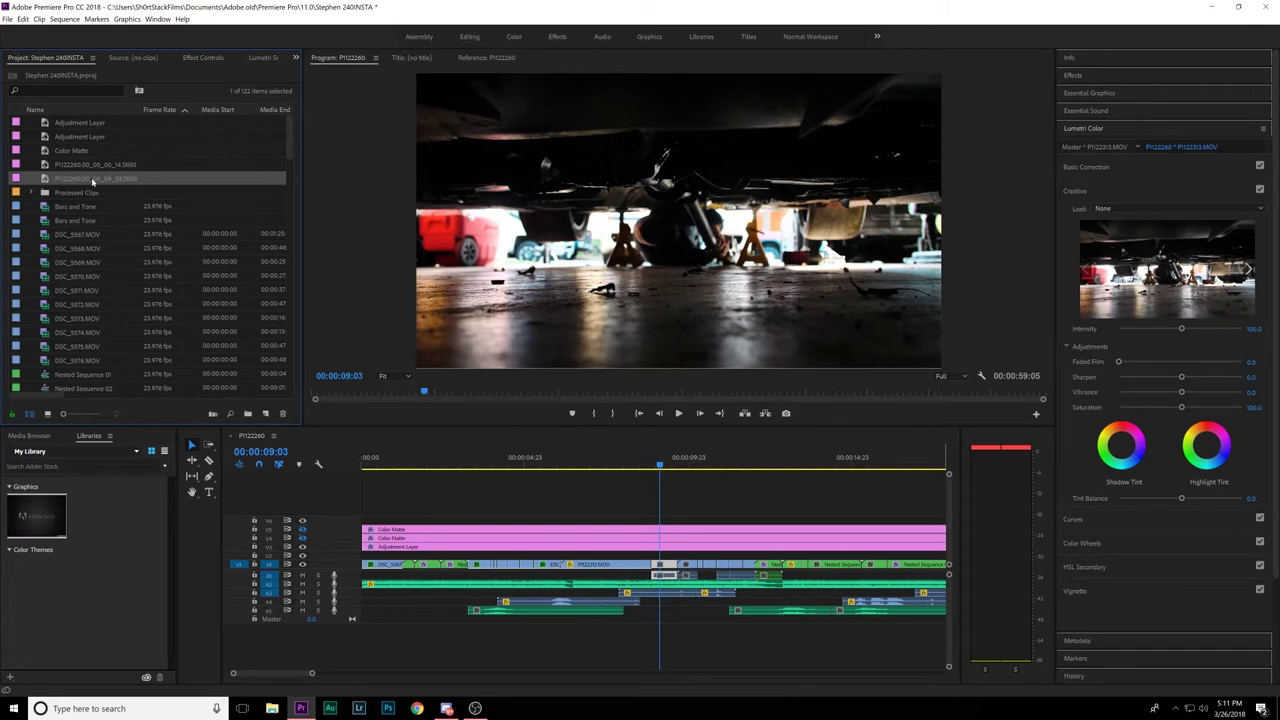
{"action": "left_click_drag", "start_coordinate": [308, 366], "coordinate": [322, 537]}
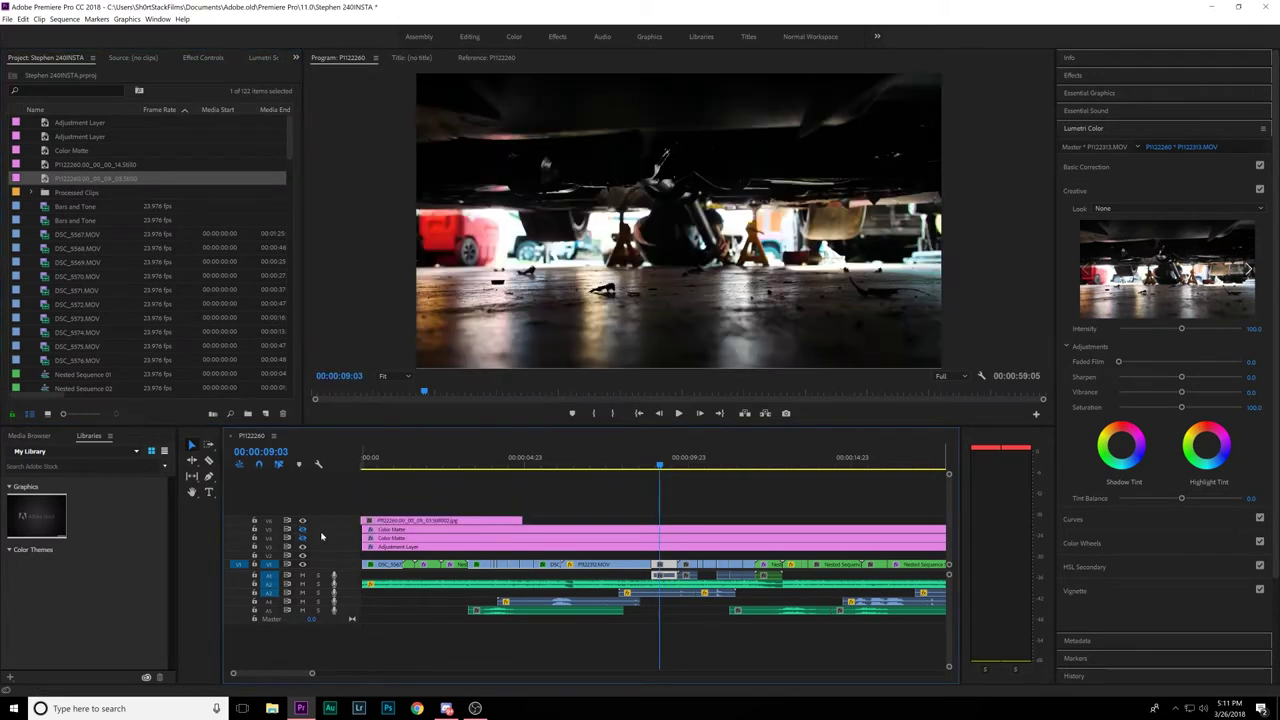
{"action": "left_click_drag", "start_coordinate": [312, 677], "coordinate": [454, 673]}
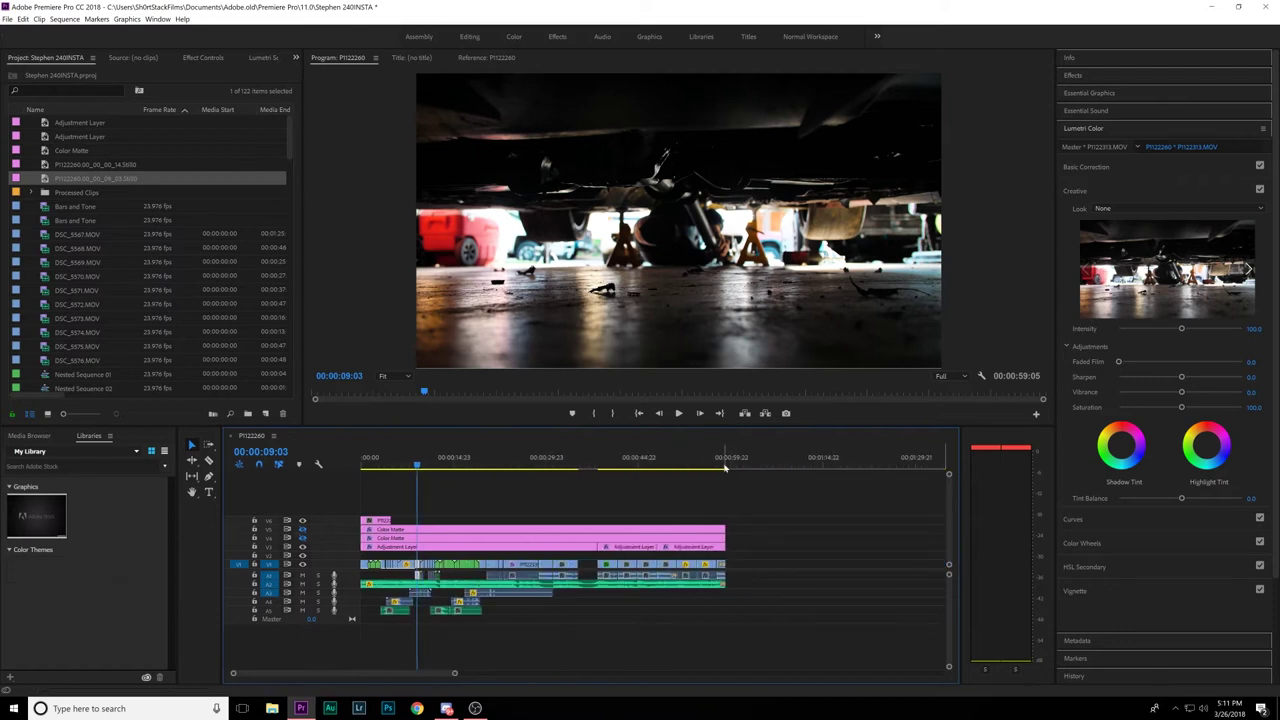
{"action": "left_click_drag", "start_coordinate": [454, 677], "coordinate": [354, 669]}
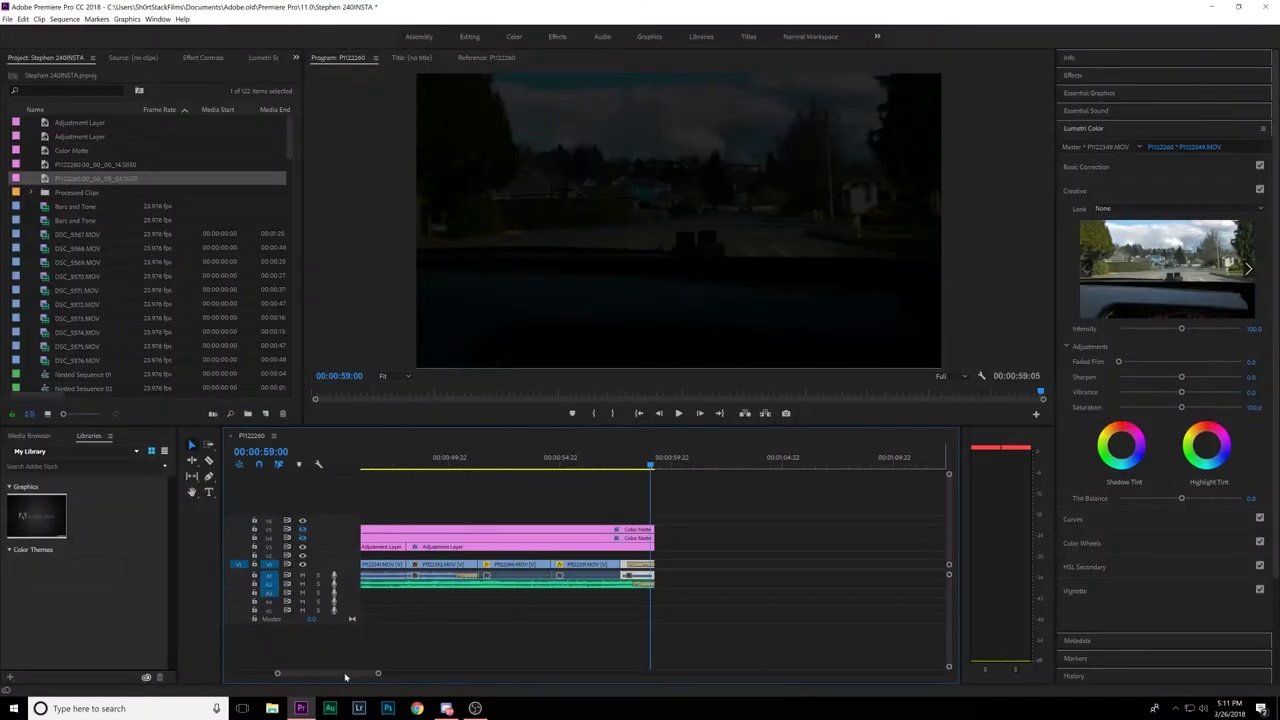
{"action": "left_click_drag", "start_coordinate": [290, 674], "coordinate": [230, 676]}
Step: Razor the V6 still one frame in and delete the remainder
{"action": "left_click", "coordinate": [365, 461]}
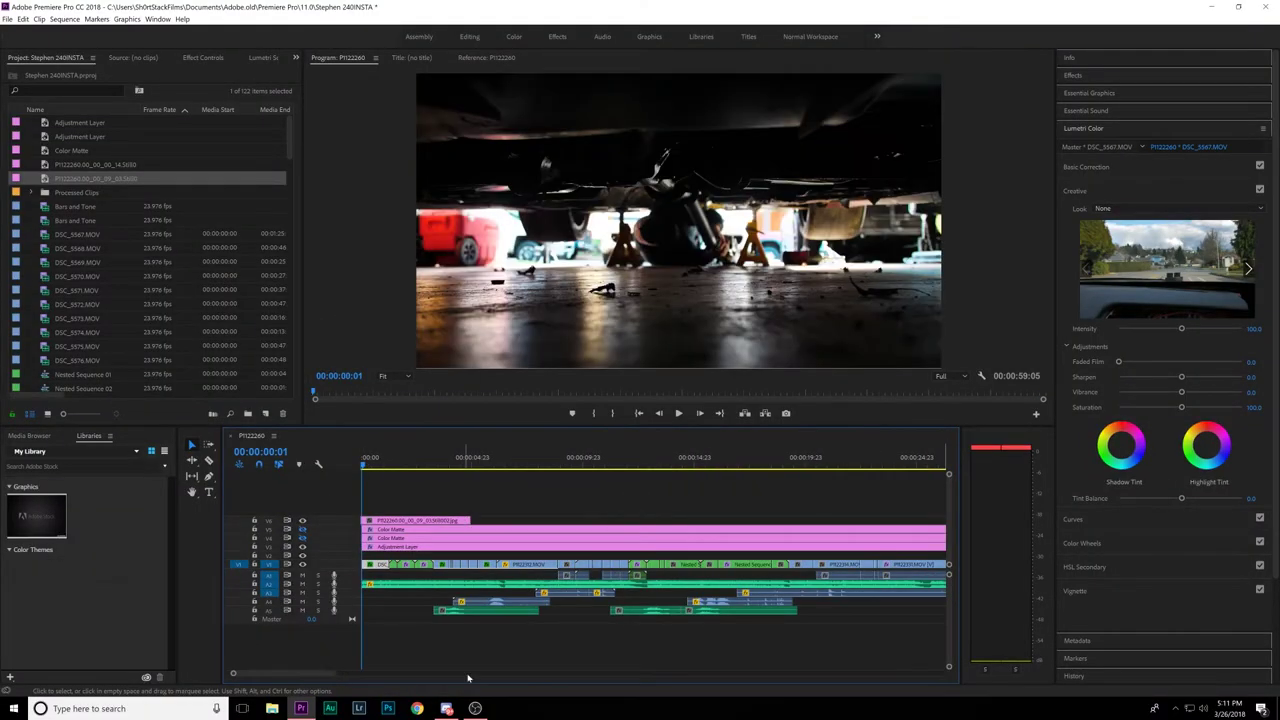
{"action": "left_click_drag", "start_coordinate": [335, 677], "coordinate": [291, 672]}
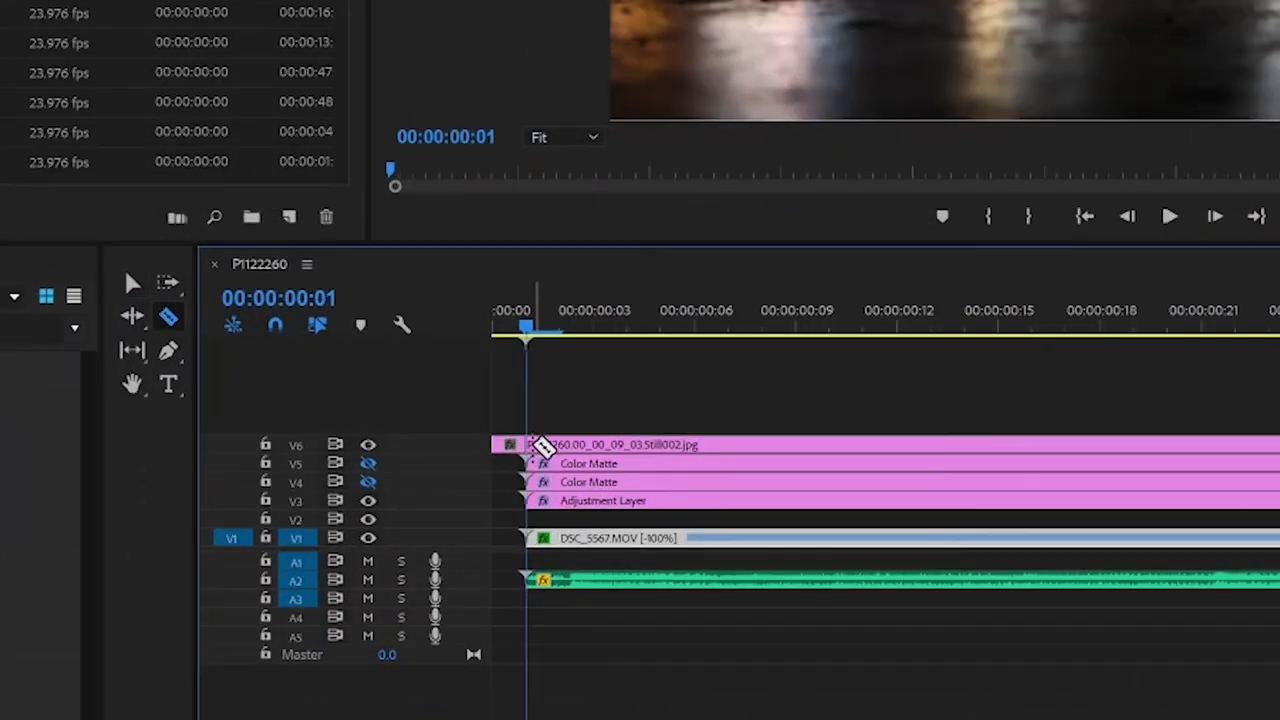
{"action": "left_click", "coordinate": [541, 446]}
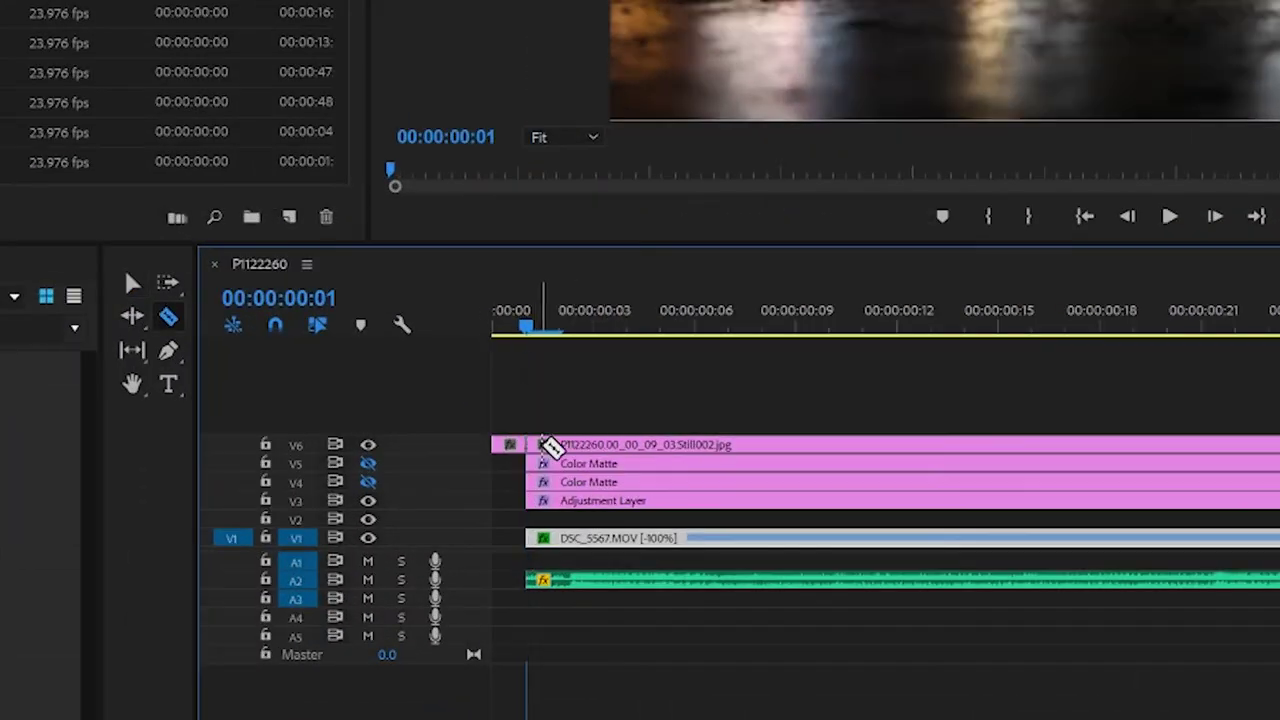
{"action": "key", "text": "v"}
{"action": "left_click", "coordinate": [578, 450]}
{"action": "key", "text": "Delete"}
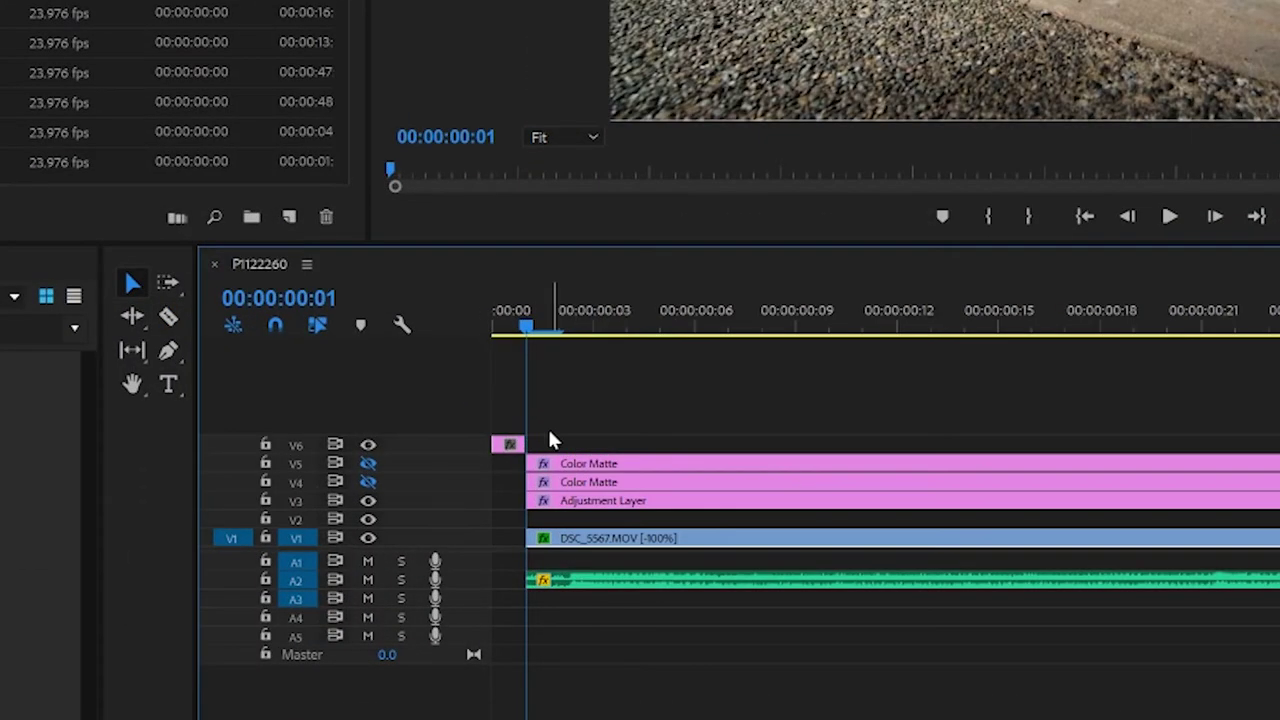
Step: Move the one-frame still to a lower video track and play the opening
{"action": "left_click_drag", "start_coordinate": [508, 455], "coordinate": [512, 503]}
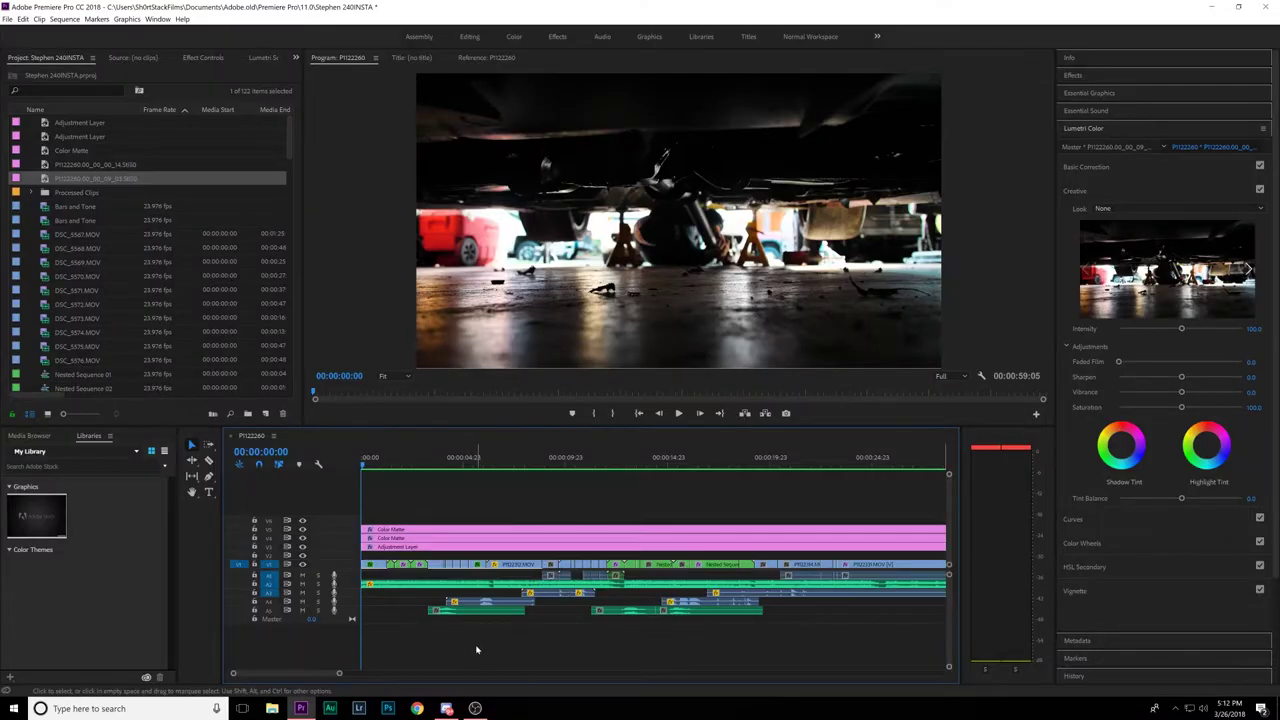
{"action": "key", "text": "space"}
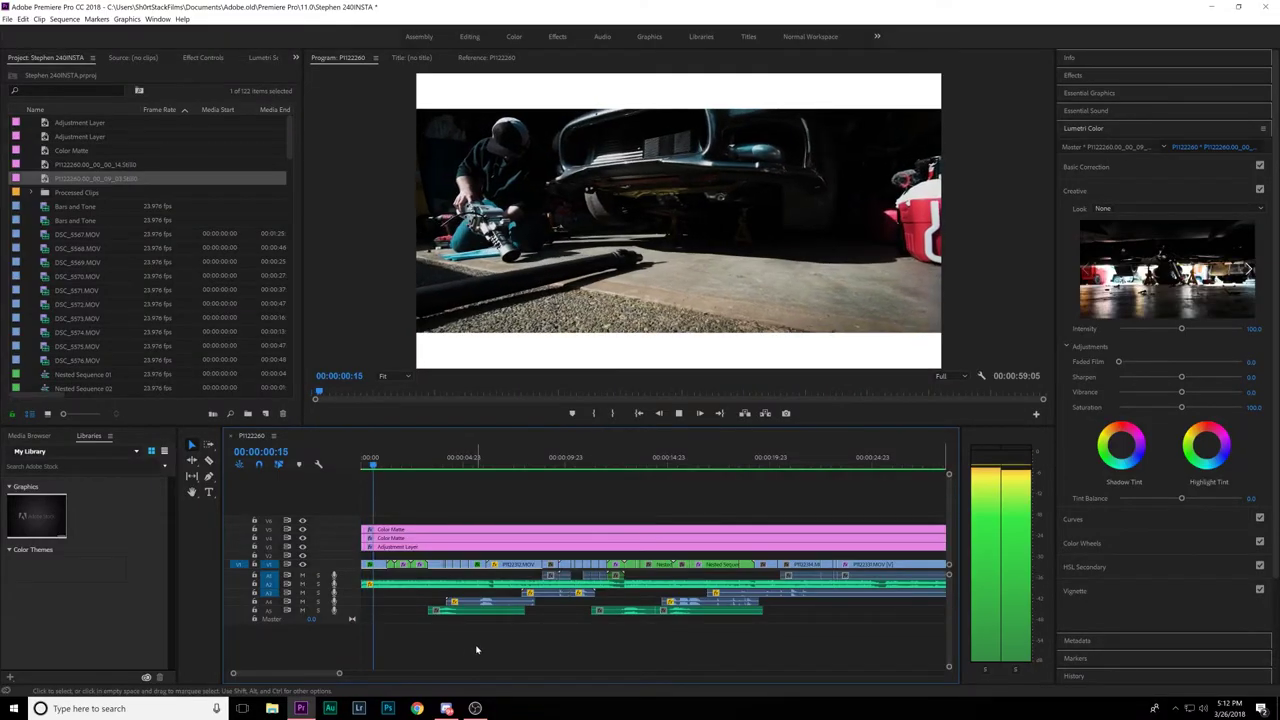
{"action": "key", "text": "space"}
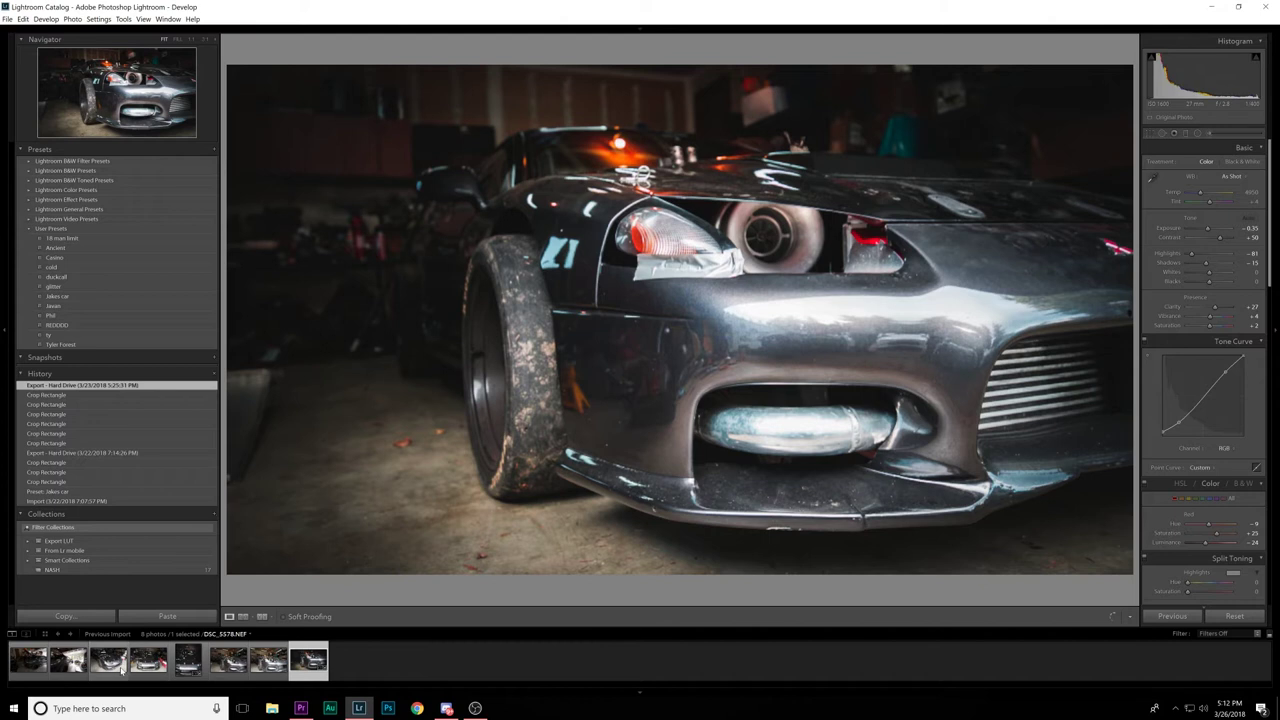
Step: Select DSC_5579 and crop it to a 16 x 9 landscape ratio
{"action": "left_click", "coordinate": [68, 660]}
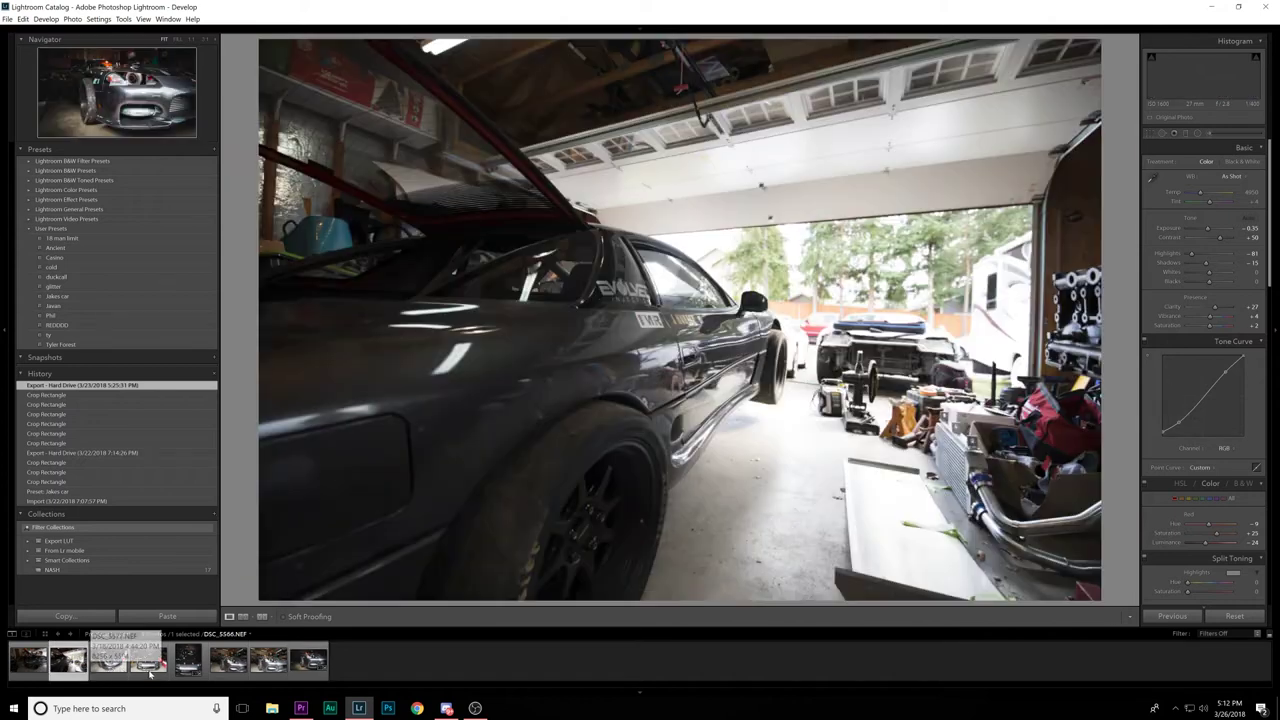
{"action": "left_click", "coordinate": [150, 665]}
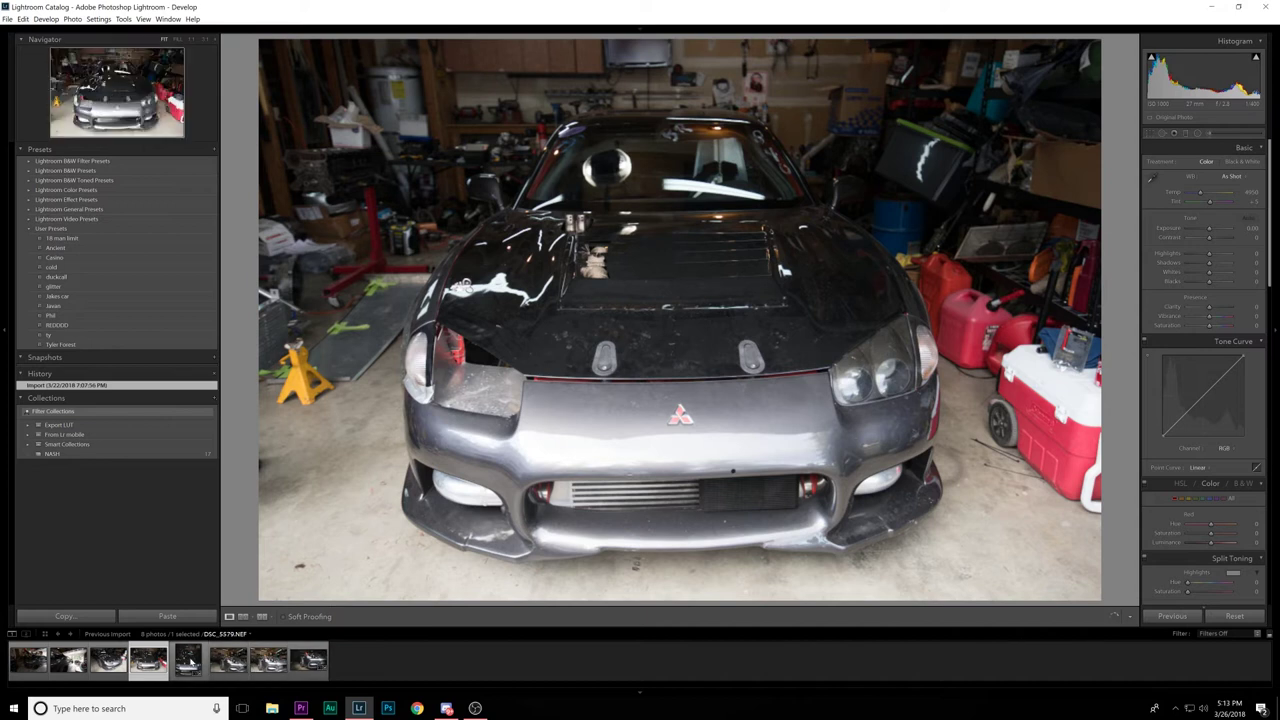
{"action": "left_click", "coordinate": [188, 660]}
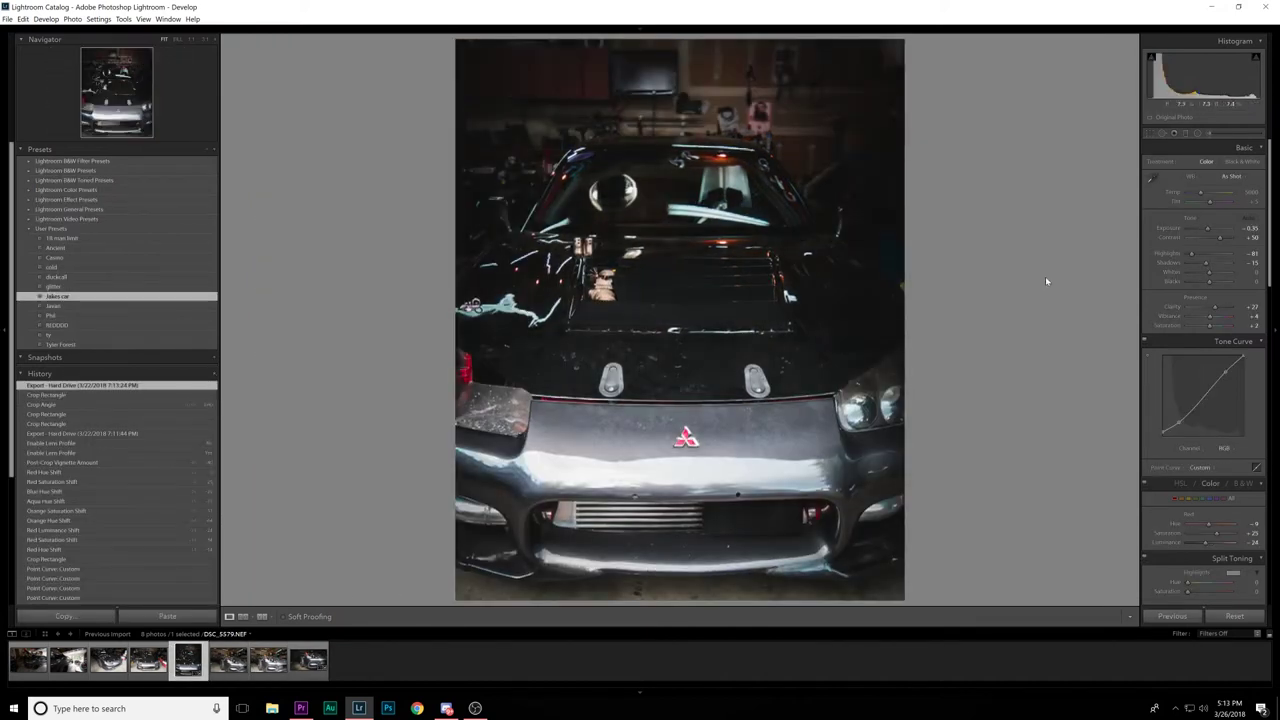
{"action": "left_click", "coordinate": [1150, 134]}
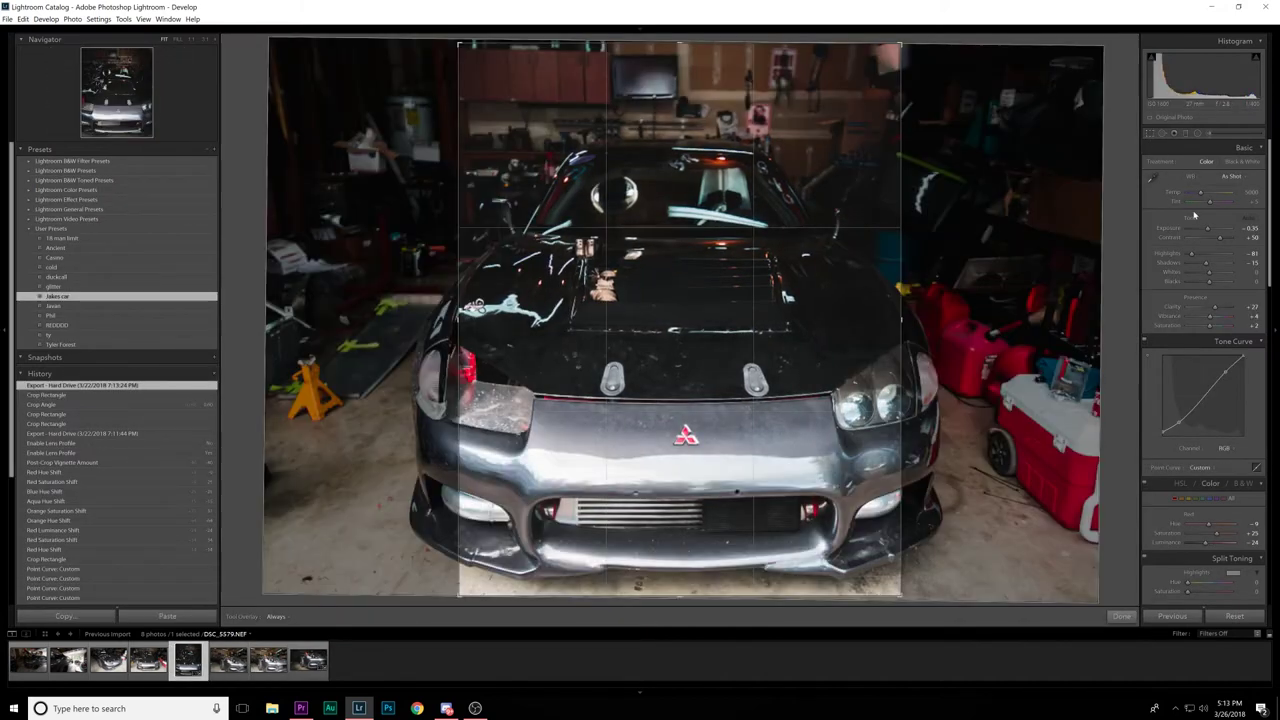
{"action": "left_click", "coordinate": [1228, 162]}
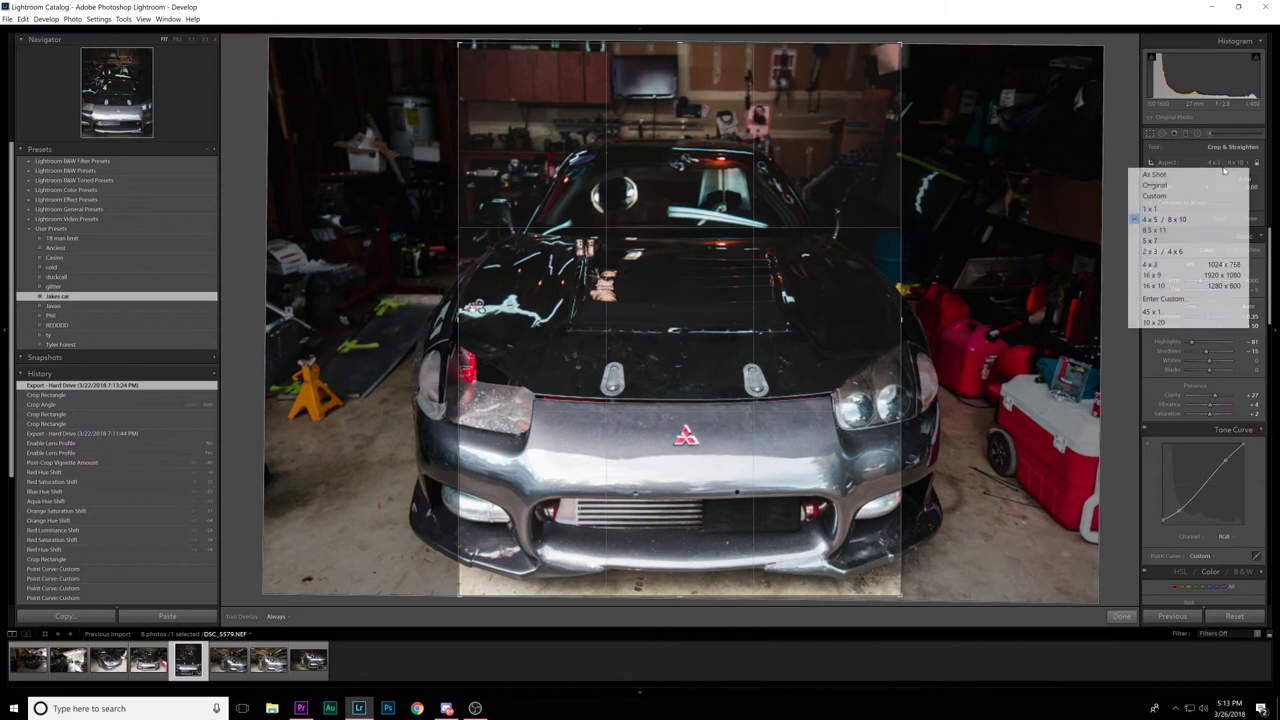
{"action": "left_click", "coordinate": [1153, 275]}
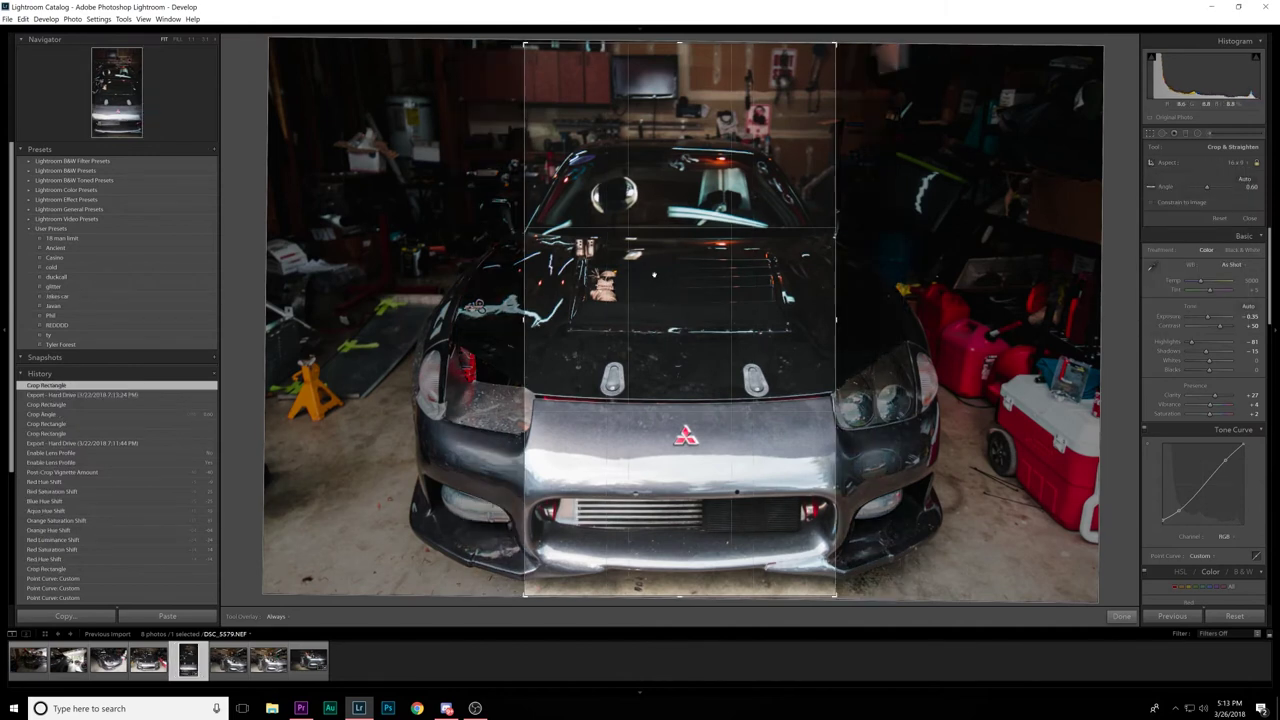
{"action": "key", "text": "x"}
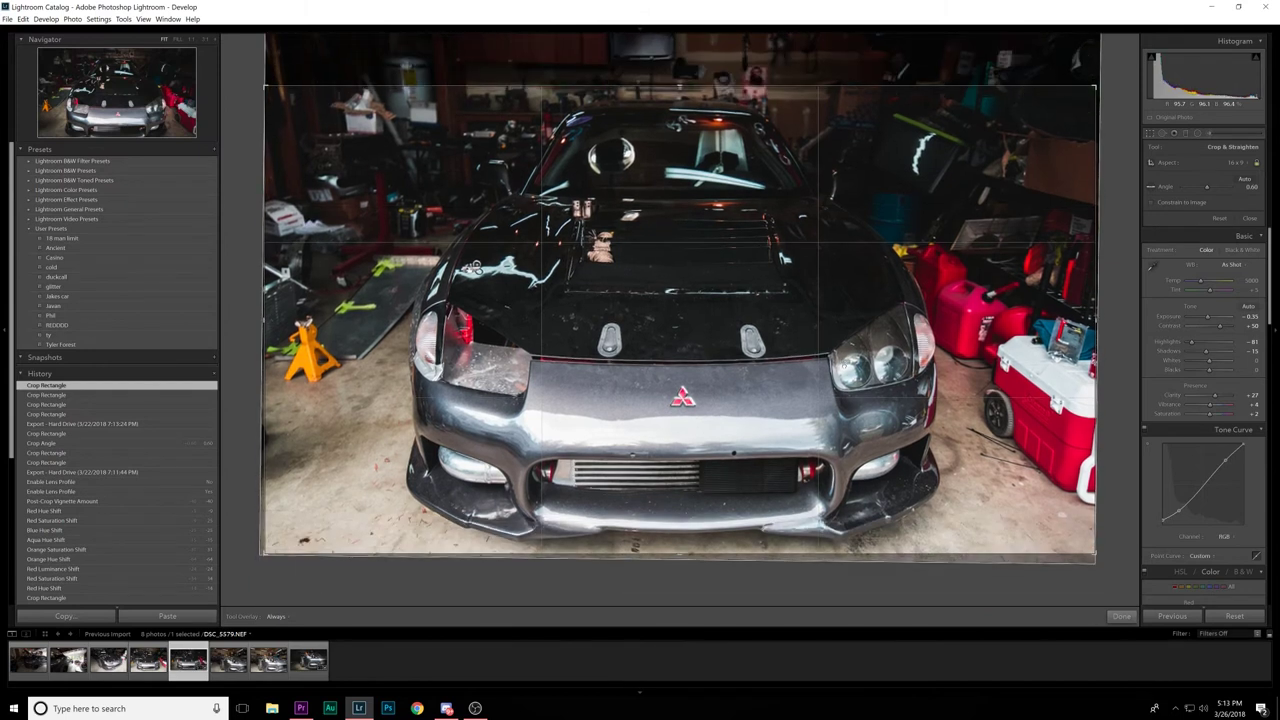
{"action": "key", "text": "r"}
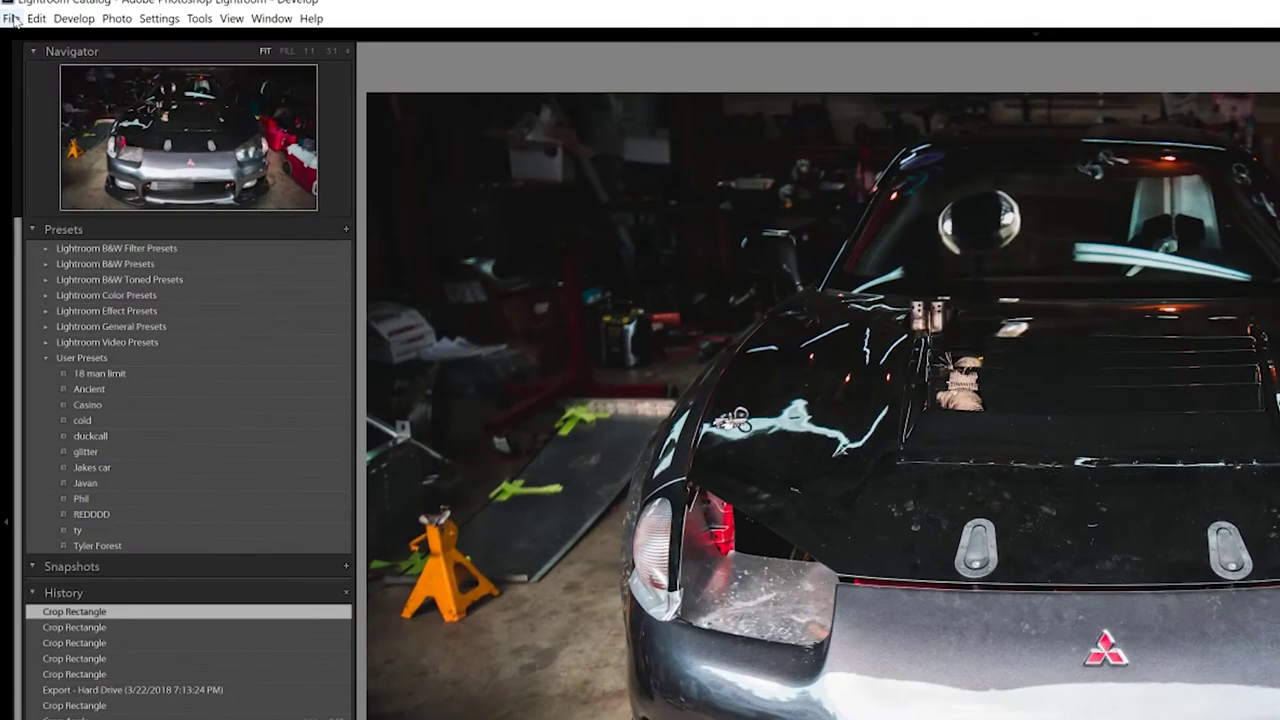
Step: Export DSC_5579 as a JPEG with a 1080 px short edge, using a unique file name
{"action": "left_click", "coordinate": [7, 19]}
{"action": "left_click", "coordinate": [53, 135]}
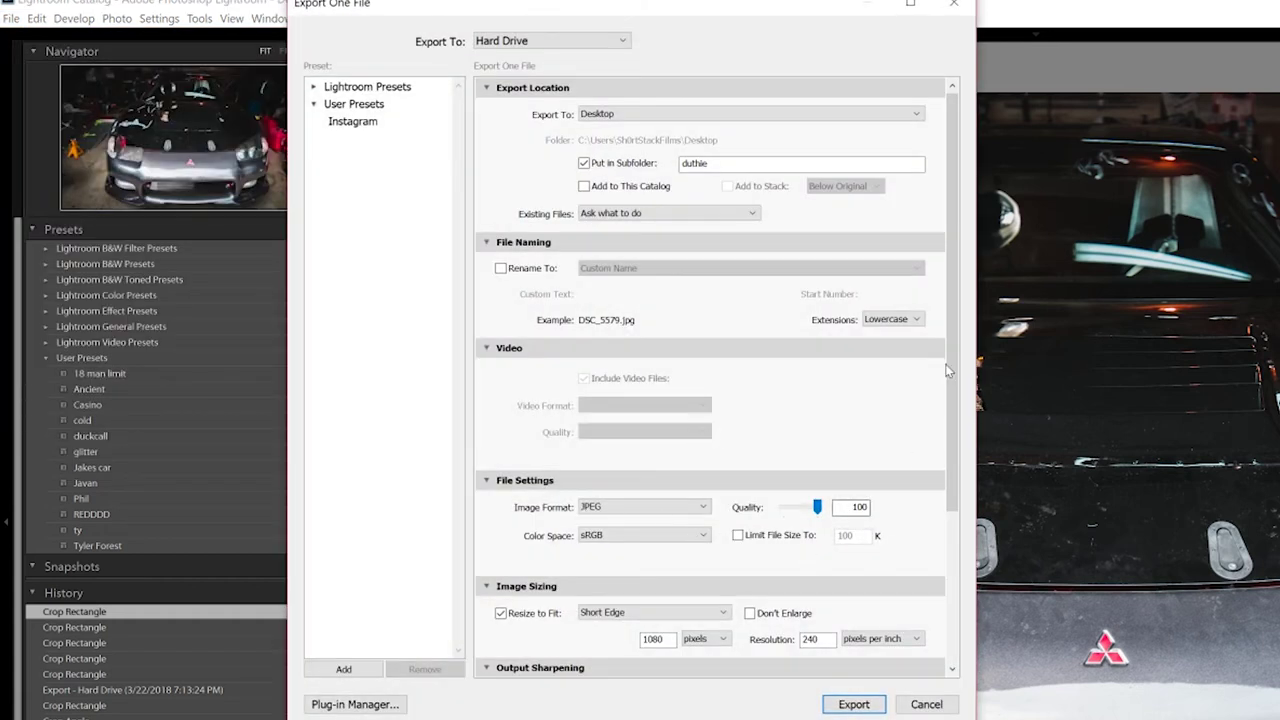
{"action": "scroll", "coordinate": [948, 370], "scroll_direction": "down", "scroll_amount": 3}
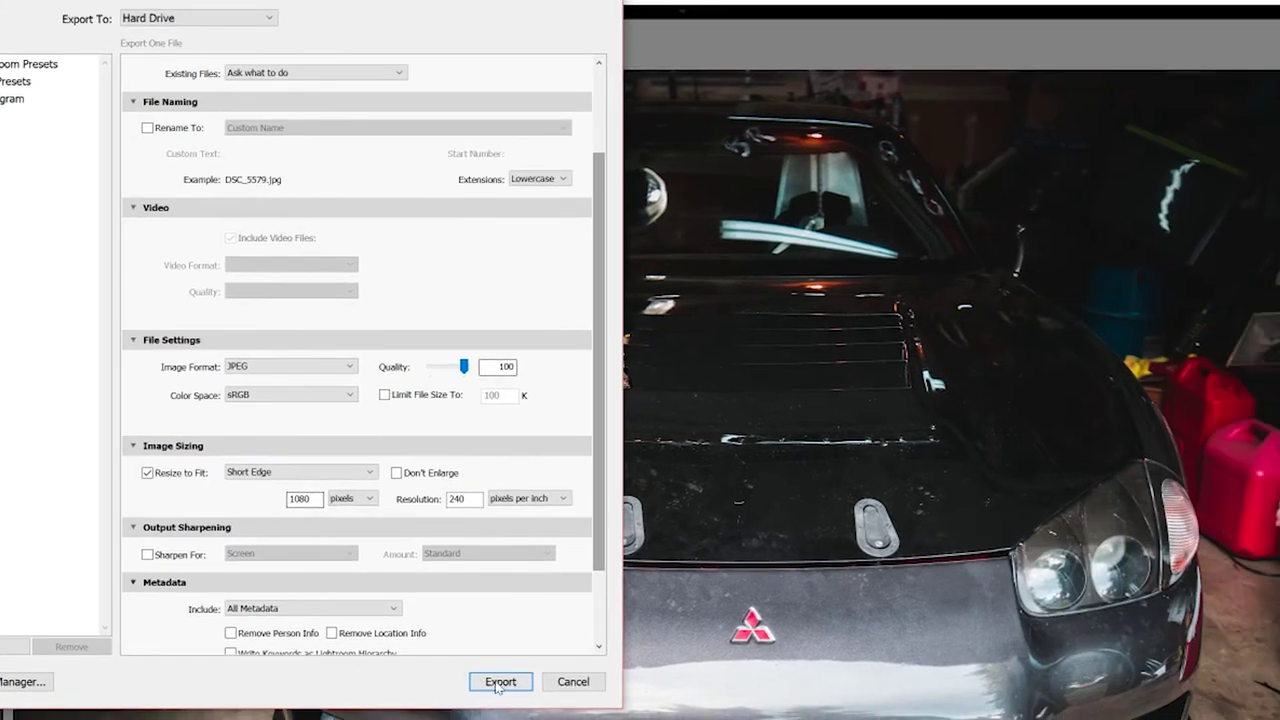
{"action": "left_click", "coordinate": [500, 682]}
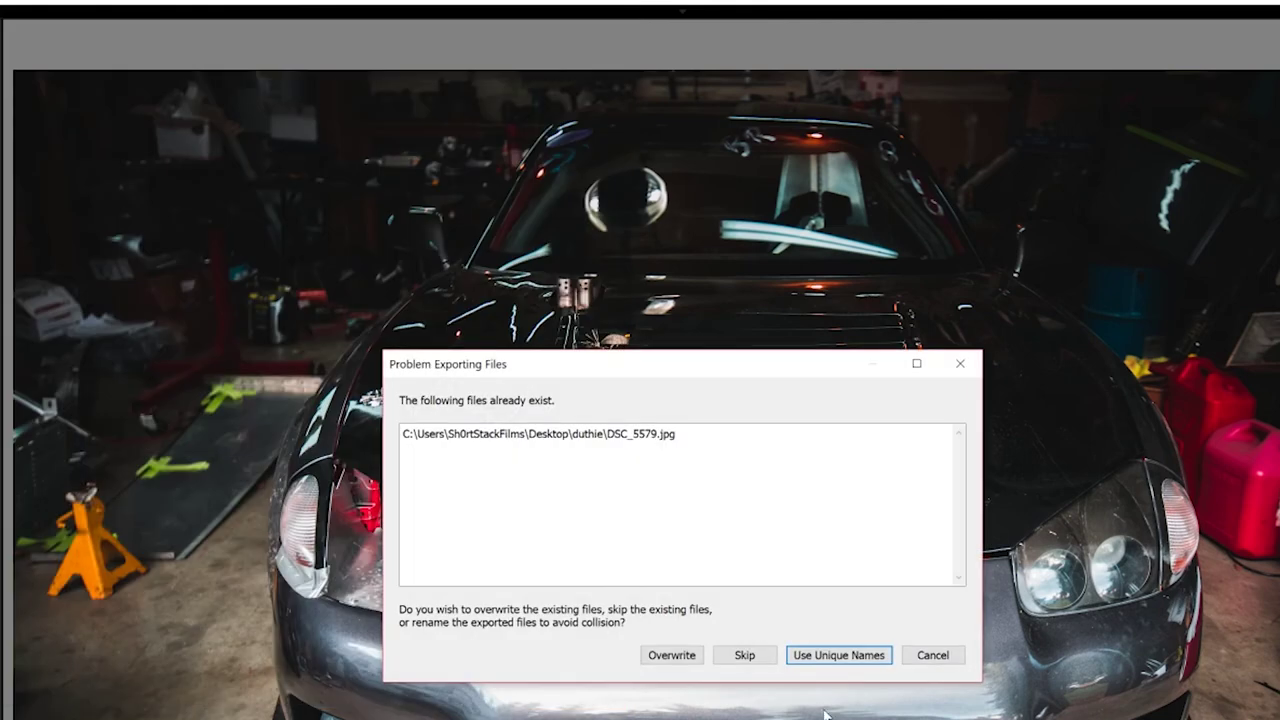
{"action": "left_click", "coordinate": [857, 653]}
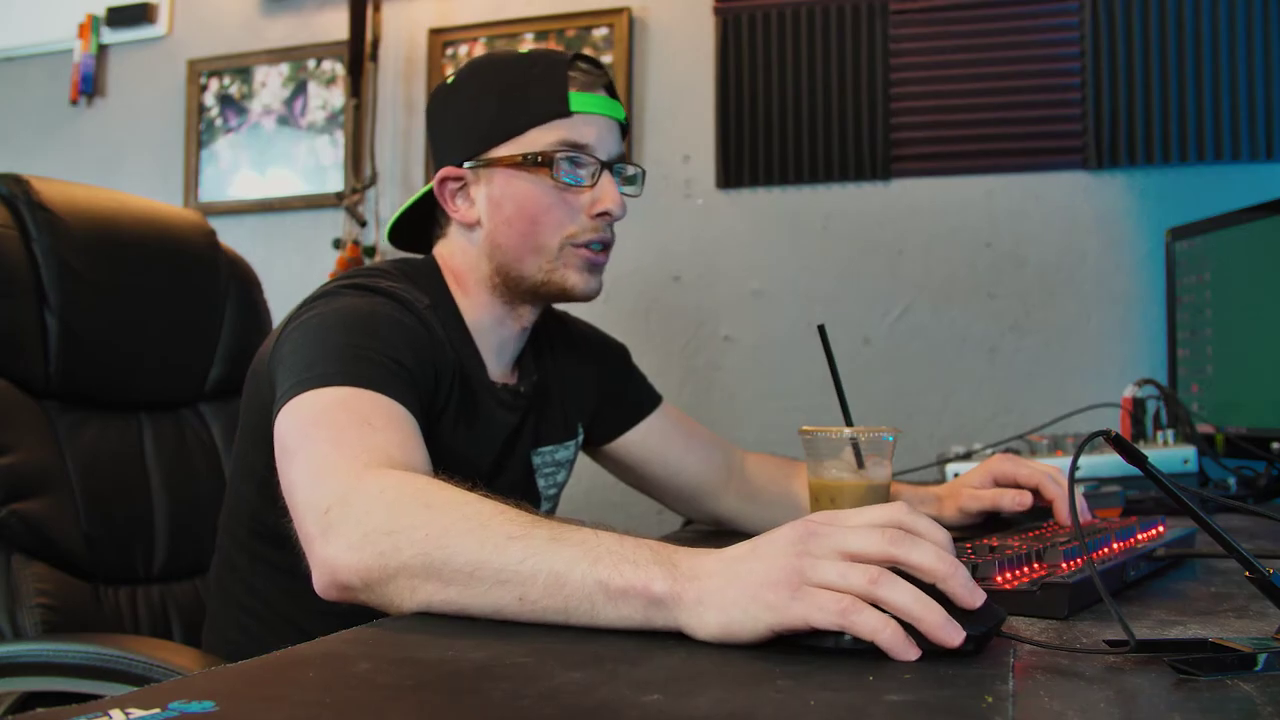
Step: Drag the exported DSC_5579 JPEG from the desktop onto V6 at the sequence start
{"action": "left_click", "coordinate": [1213, 7]}
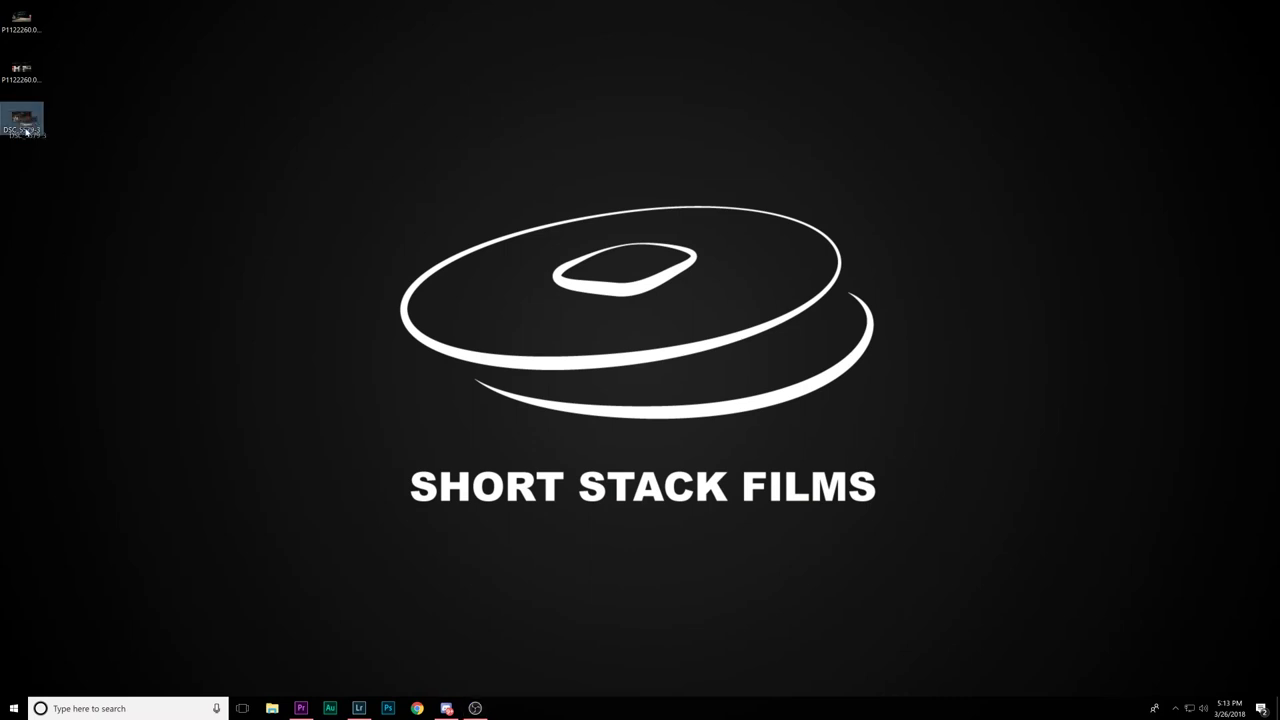
{"action": "left_click_drag", "start_coordinate": [335, 396], "coordinate": [365, 591]}
{"action": "left_click_drag", "start_coordinate": [299, 707], "coordinate": [403, 497]}
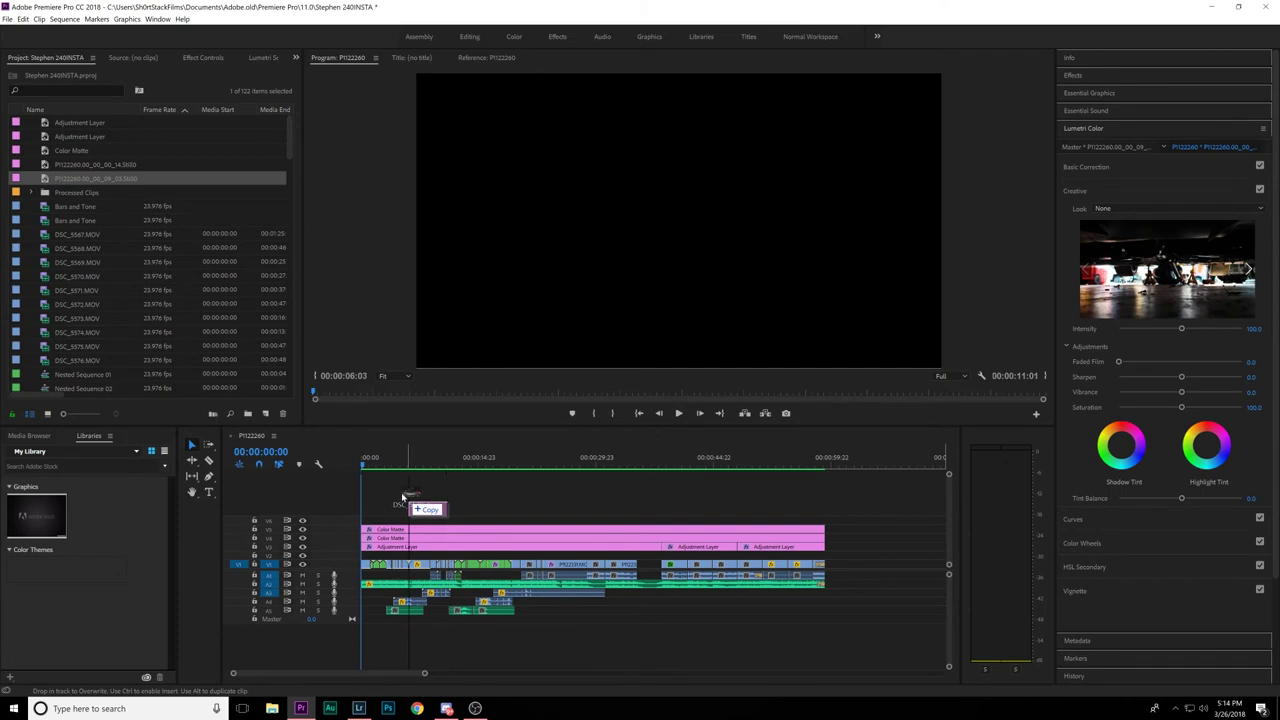
{"action": "left_click_drag", "start_coordinate": [343, 524], "coordinate": [345, 523]}
{"action": "left_click_drag", "start_coordinate": [424, 676], "coordinate": [270, 675]}
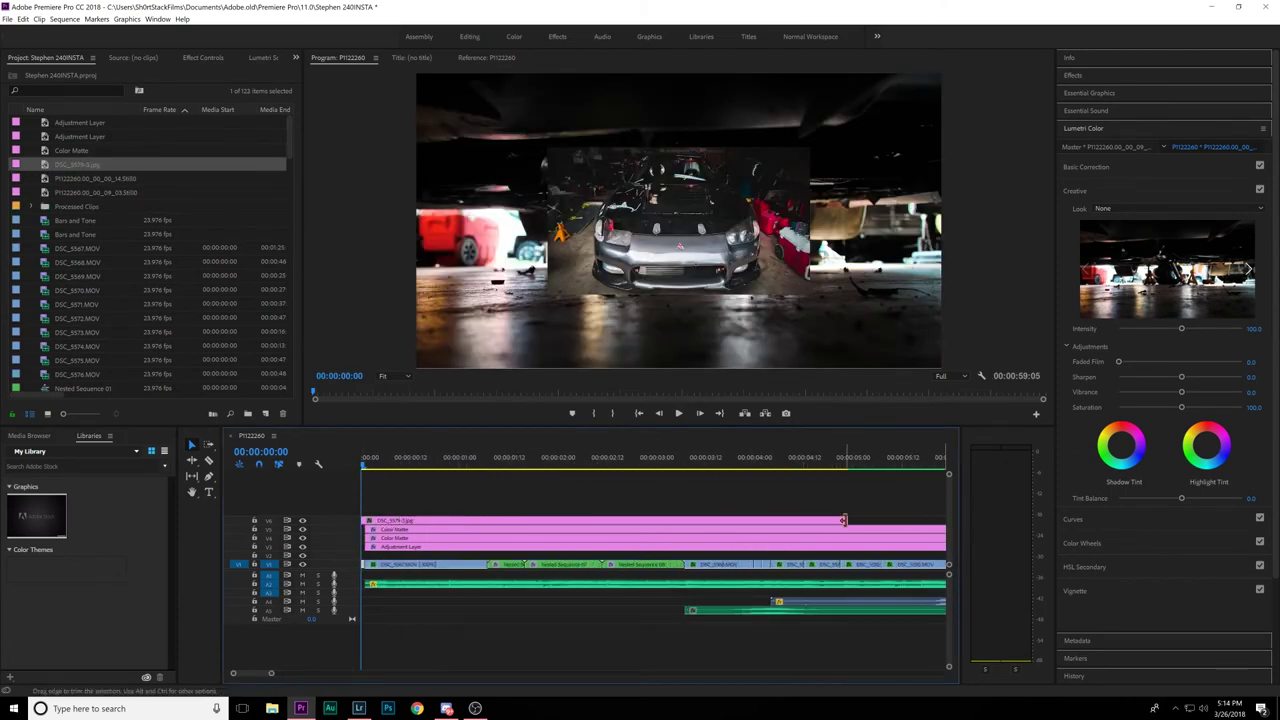
Step: Trim the photo clip to one frame and apply Scale to Frame Size
{"action": "left_click_drag", "start_coordinate": [370, 521], "coordinate": [368, 523]}
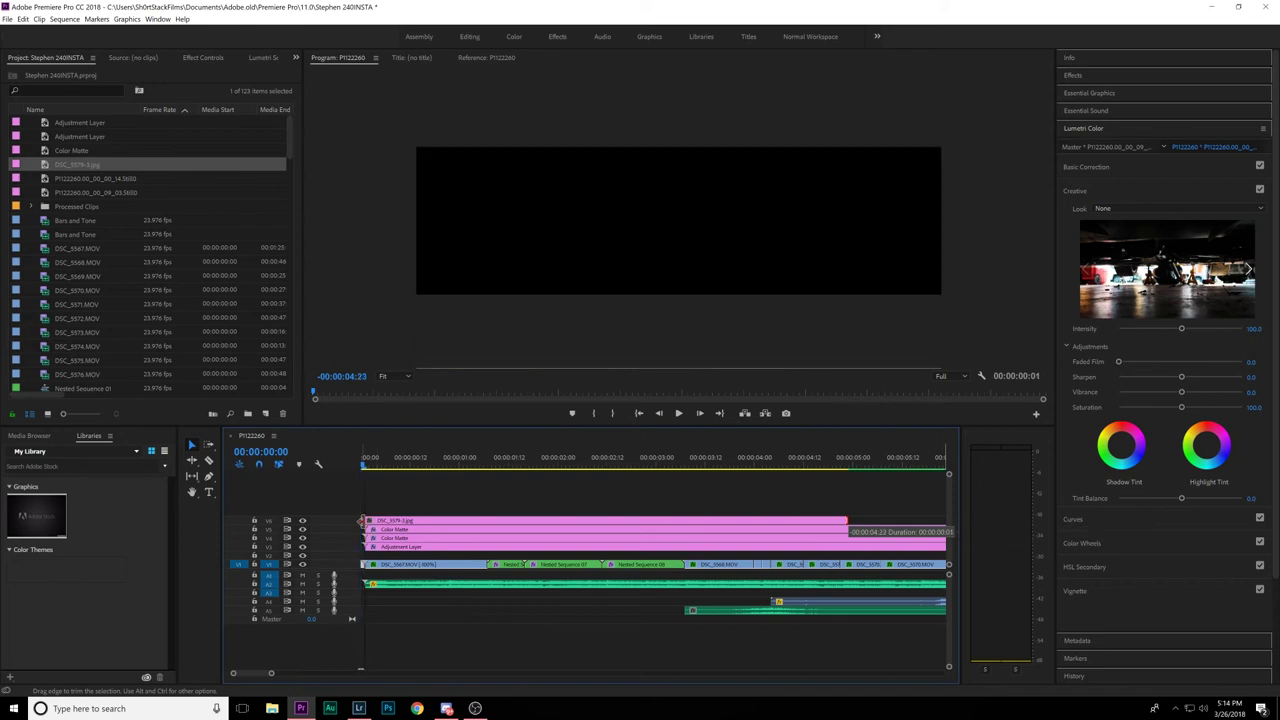
{"action": "right_click", "coordinate": [368, 560]}
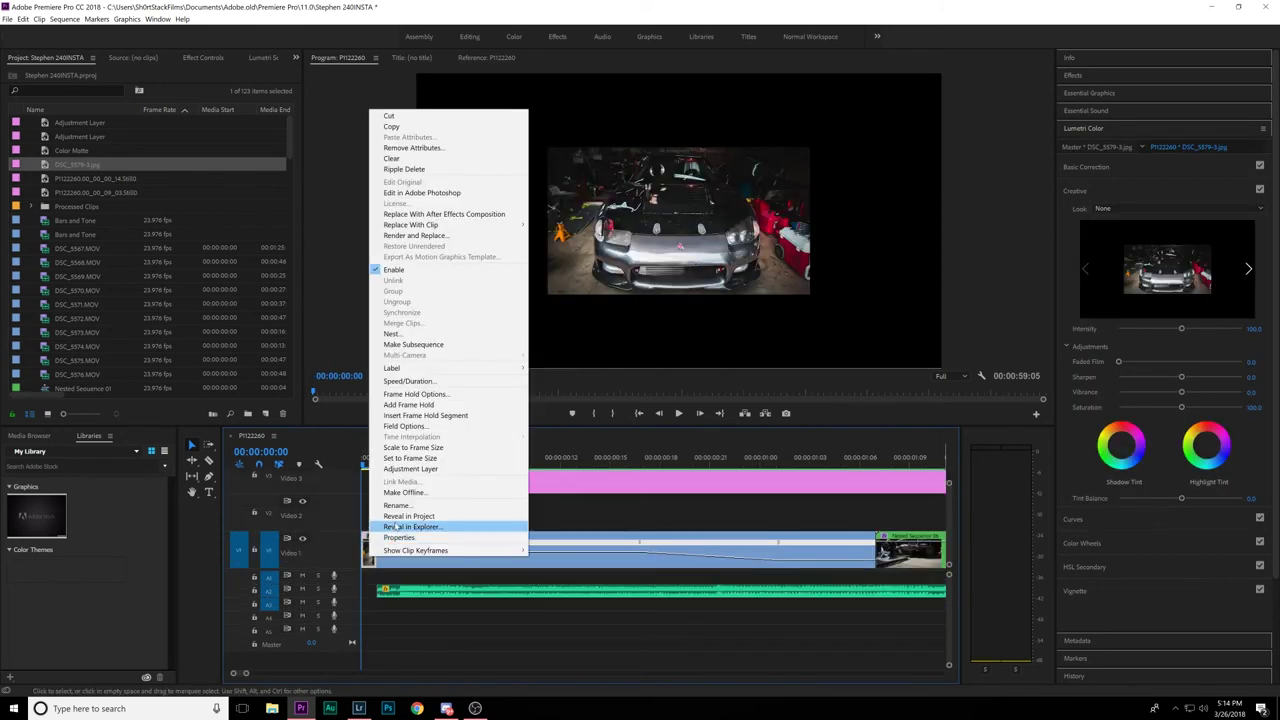
{"action": "left_click", "coordinate": [420, 448]}
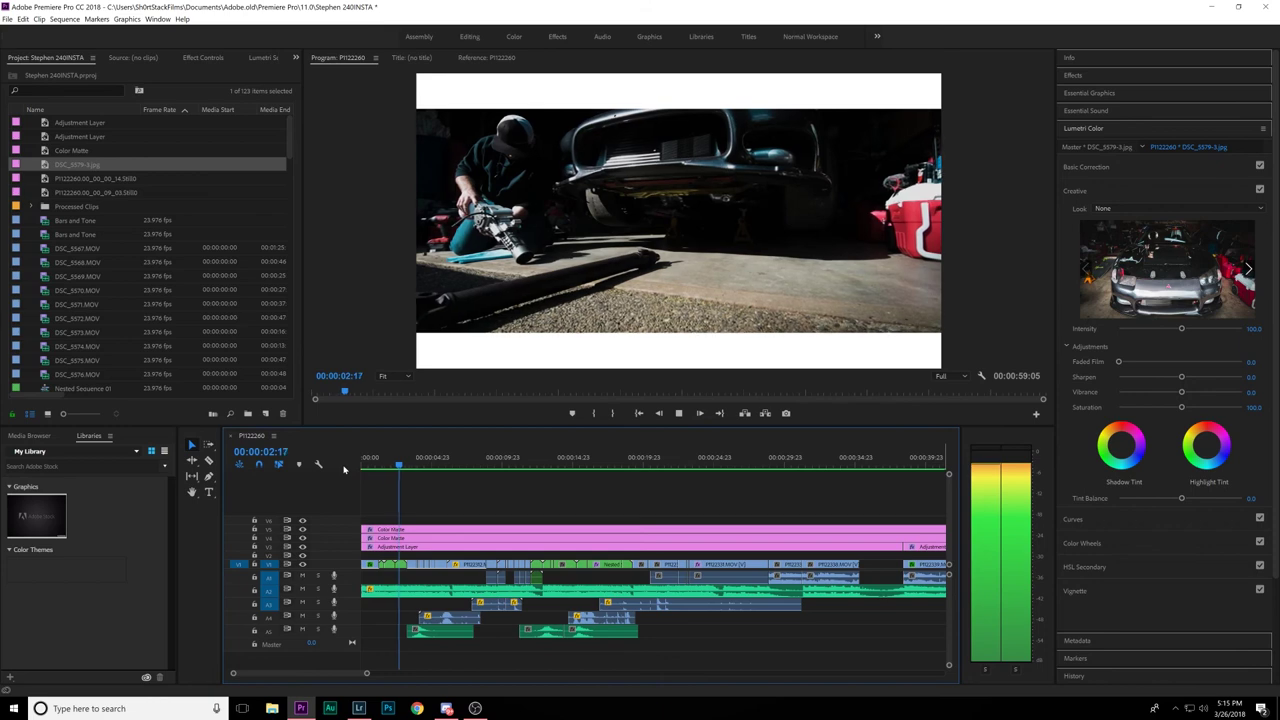
{"action": "key", "text": "space"}
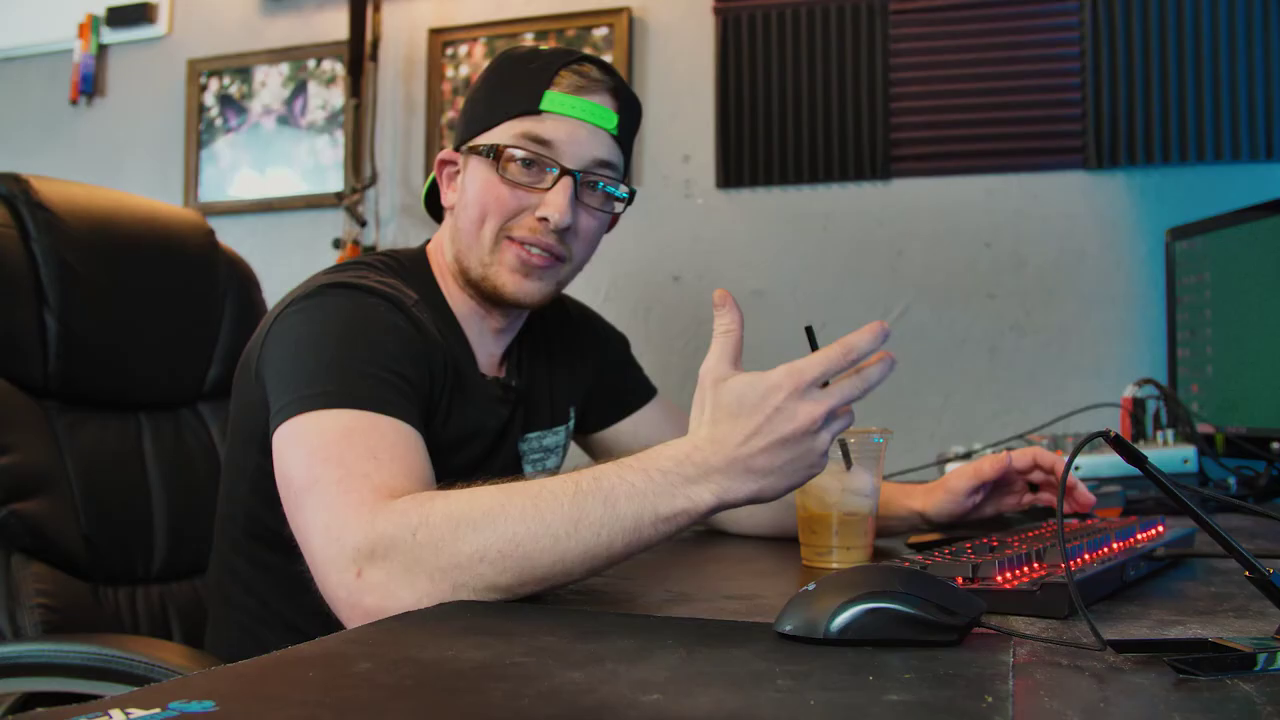